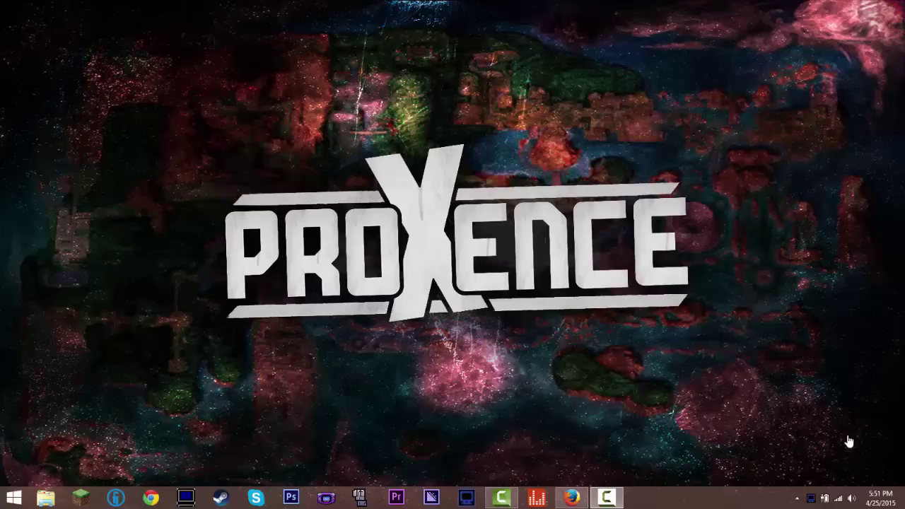
Go to the Pixelmon downloads page in Firefox
left_click(577, 499)
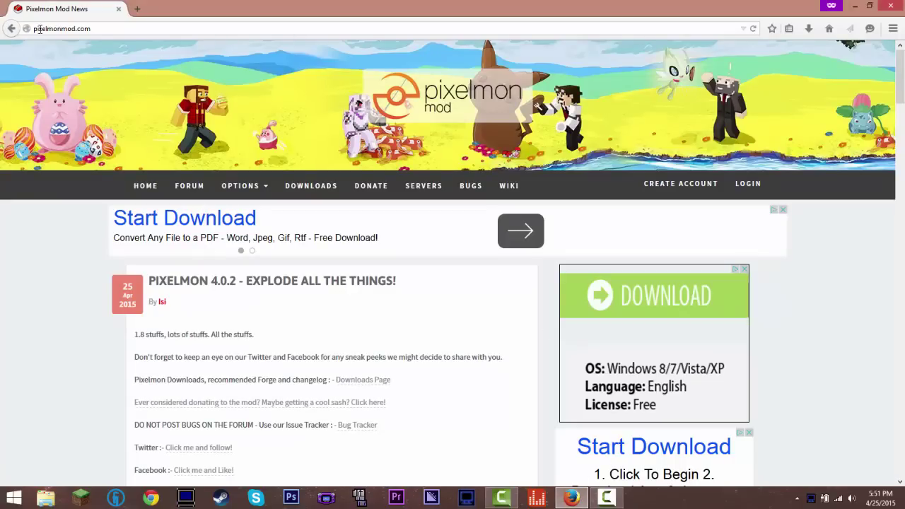
left_click(98, 28)
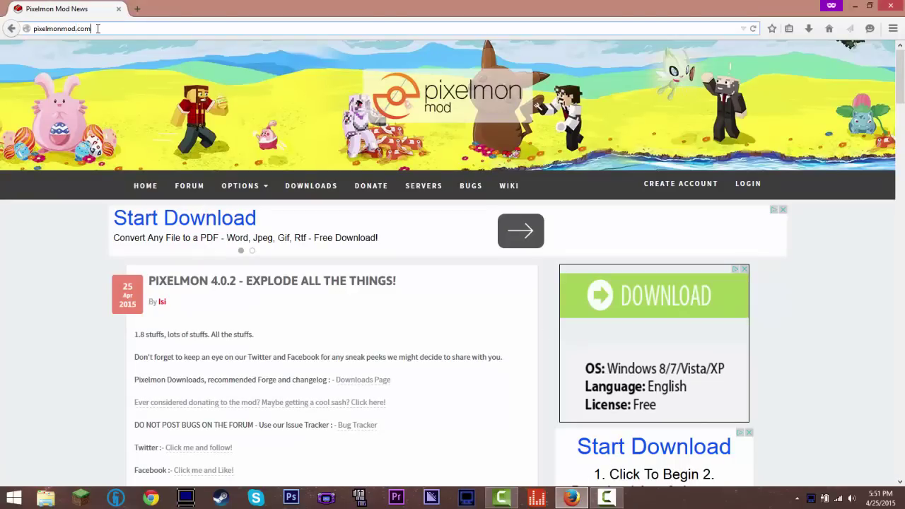
left_click(322, 191)
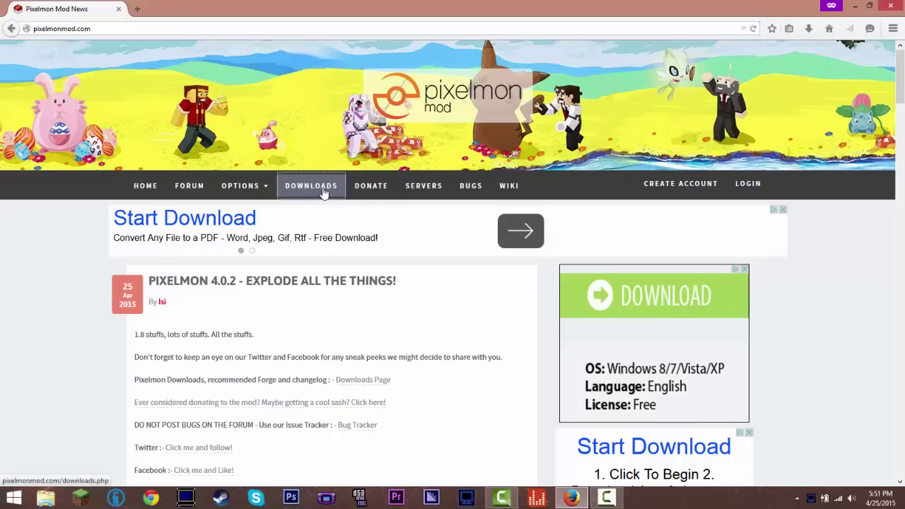
scroll(314, 255, "down", 3)
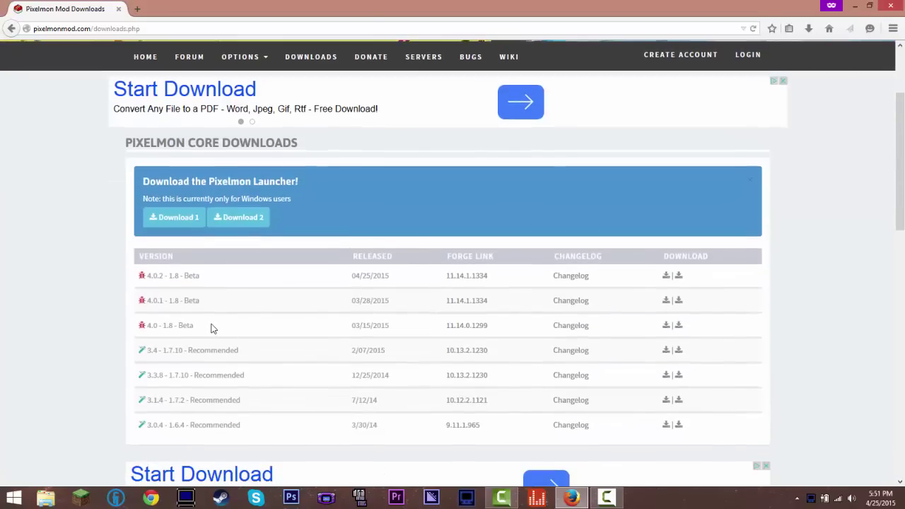
Open the Pixelmon 4.0.2 (1.8 beta) download link in a new tab
left_click_drag(148, 297, 124, 264)
left_click(258, 312)
right_click(666, 276)
left_click(699, 284)
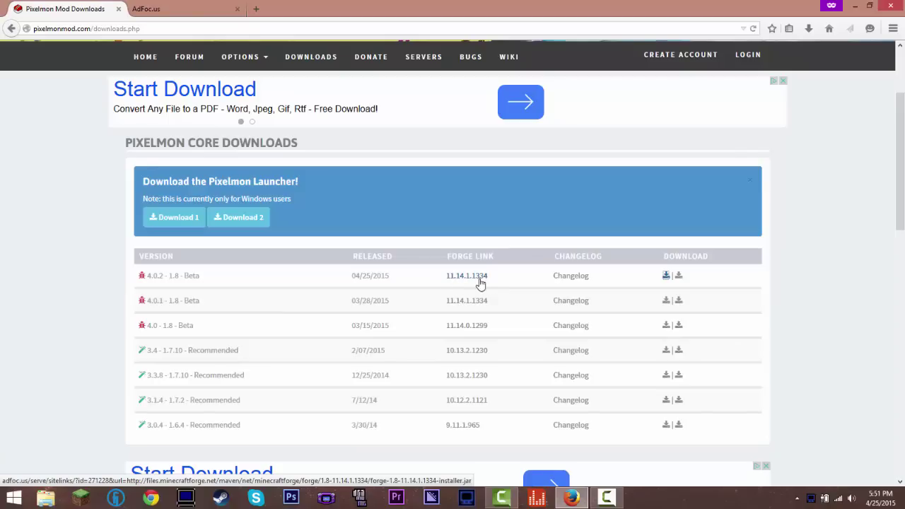
Open the Forge 11.14.1.1334 download, skip the adfoc.us ad, and close its popup window
left_click(473, 301)
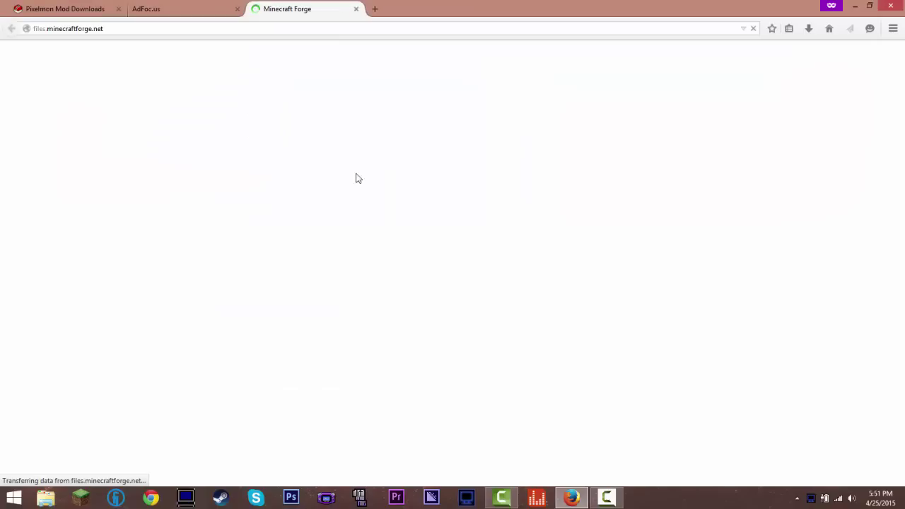
left_click(212, 9)
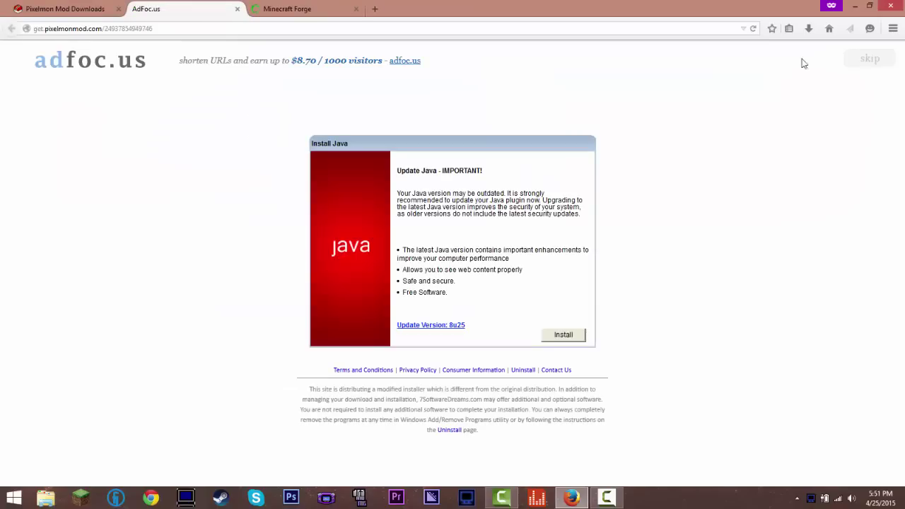
left_click(852, 65)
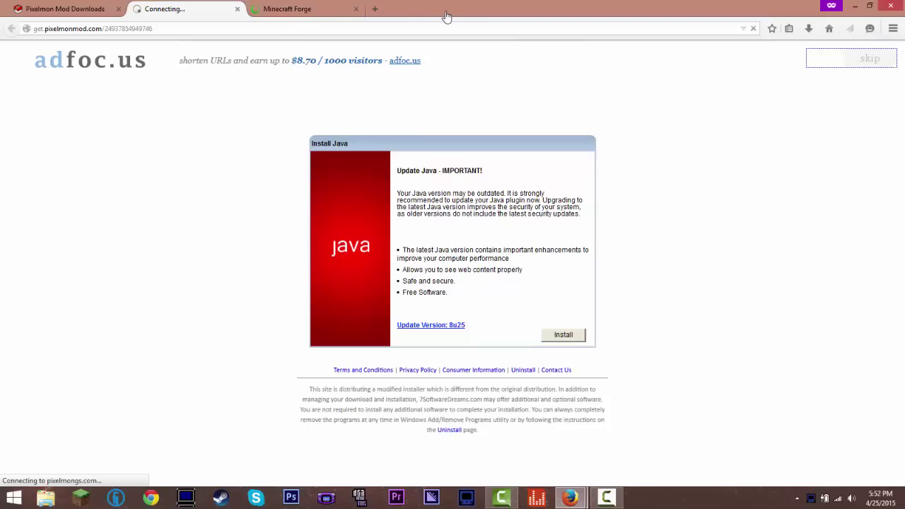
left_click_drag(459, 14, 439, 33)
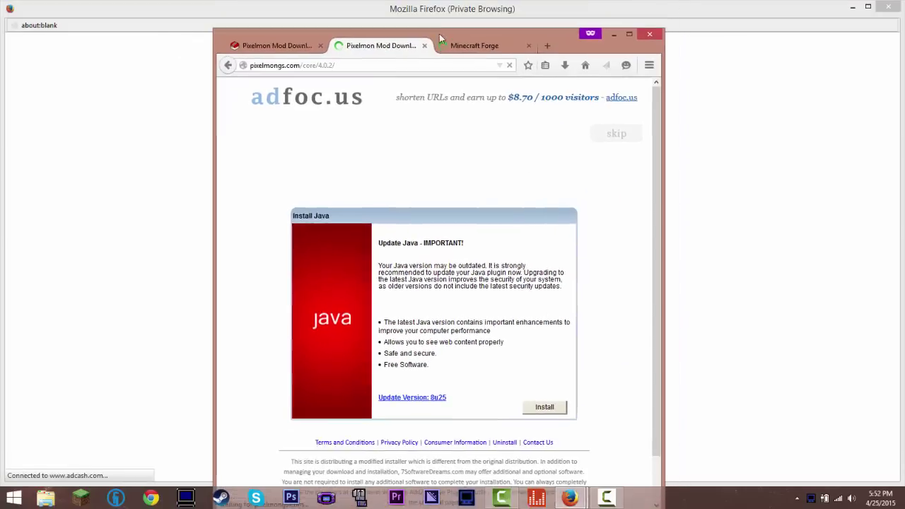
left_click(886, 7)
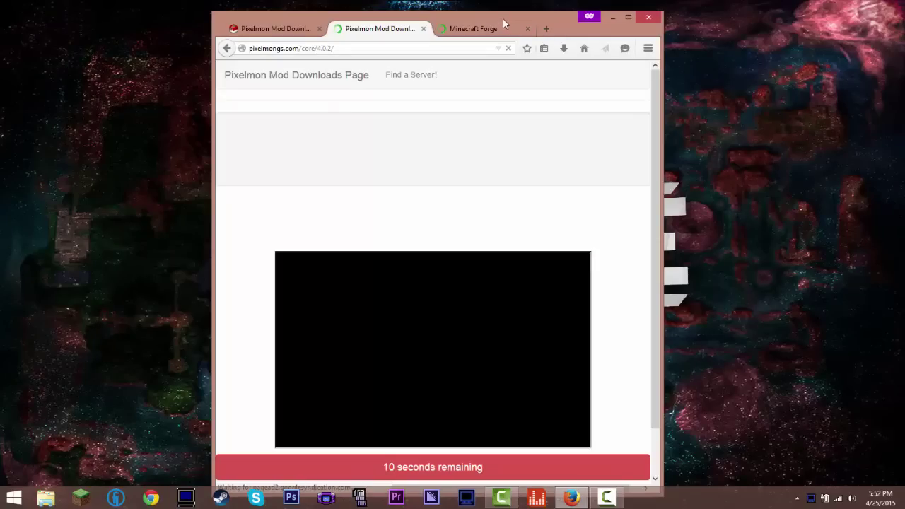
left_click_drag(502, 17, 484, 0)
key("super+Up")
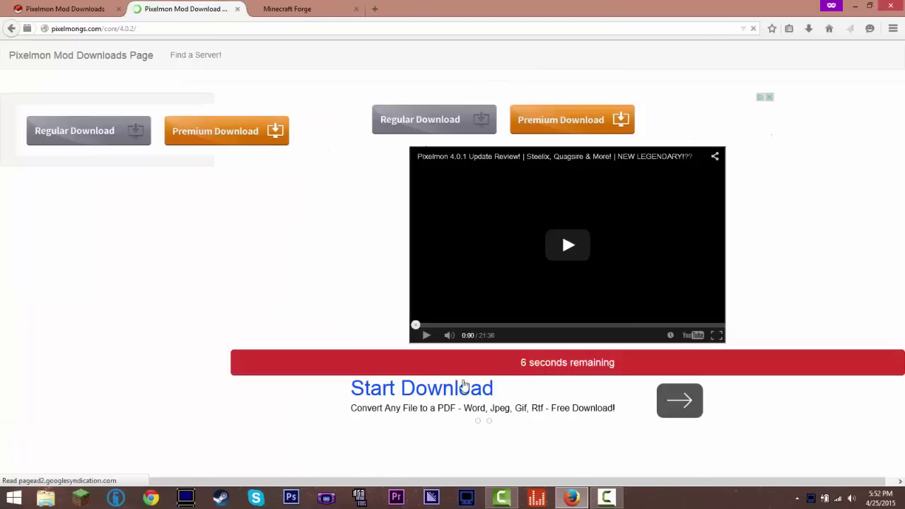
Start the Pixelmon 4.0.2 download from the Pixelmon downloads tab
left_click(303, 8)
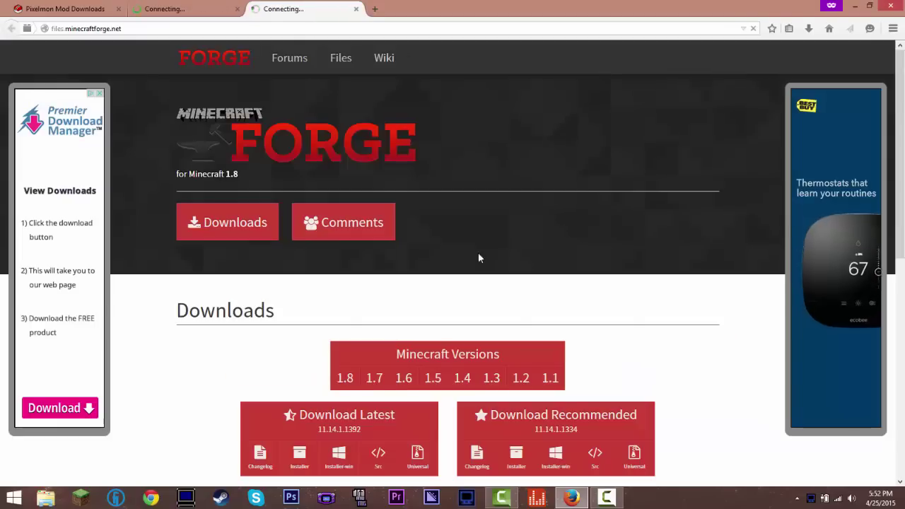
scroll(735, 399, "down", 3)
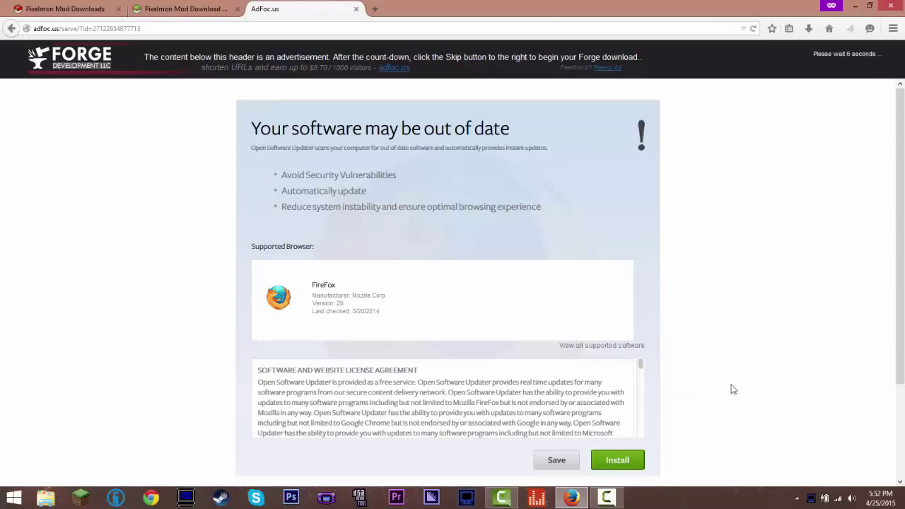
left_click(131, 8)
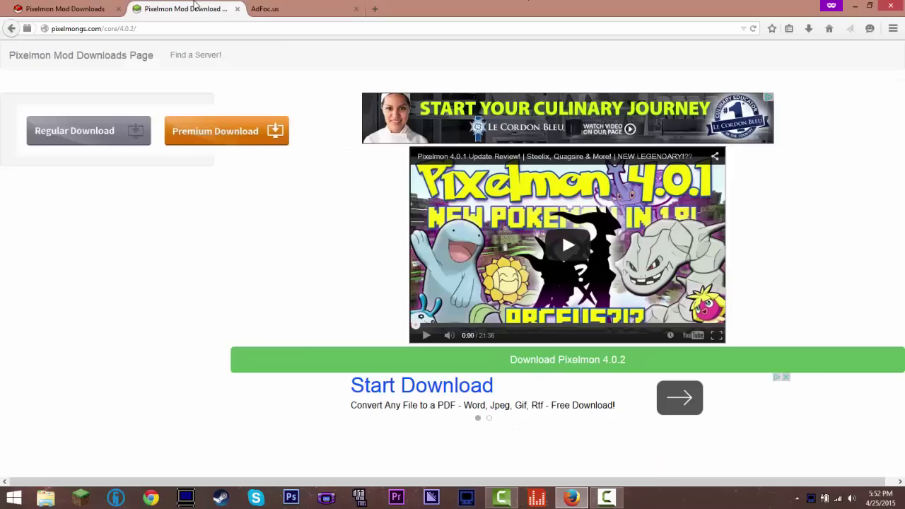
left_click(516, 368)
Skip the Forge adfoc.us countdown and save forge-1.8-11.14.1.1334-installer.jar
left_click(278, 8)
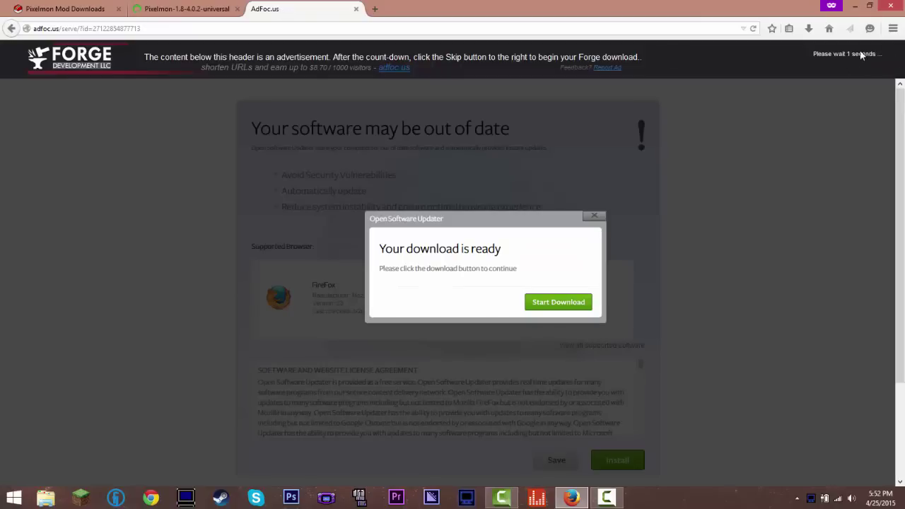
left_click(862, 64)
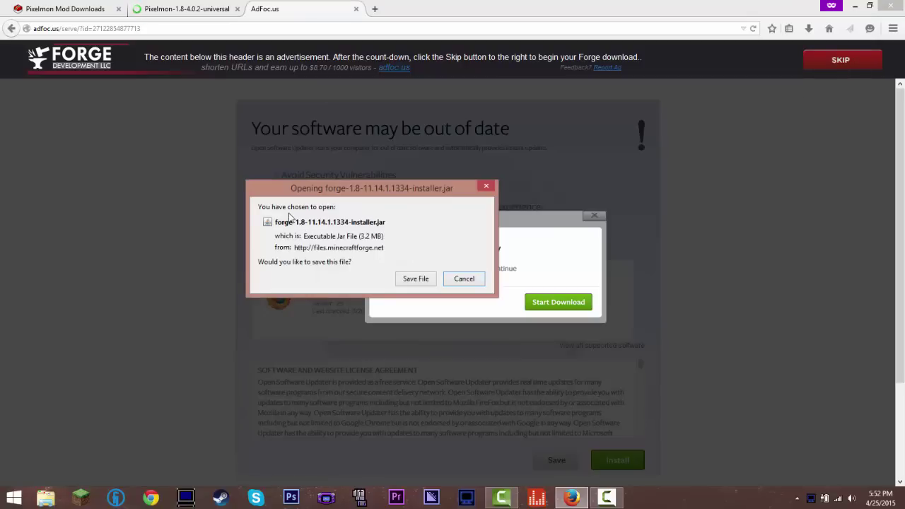
left_click(417, 279)
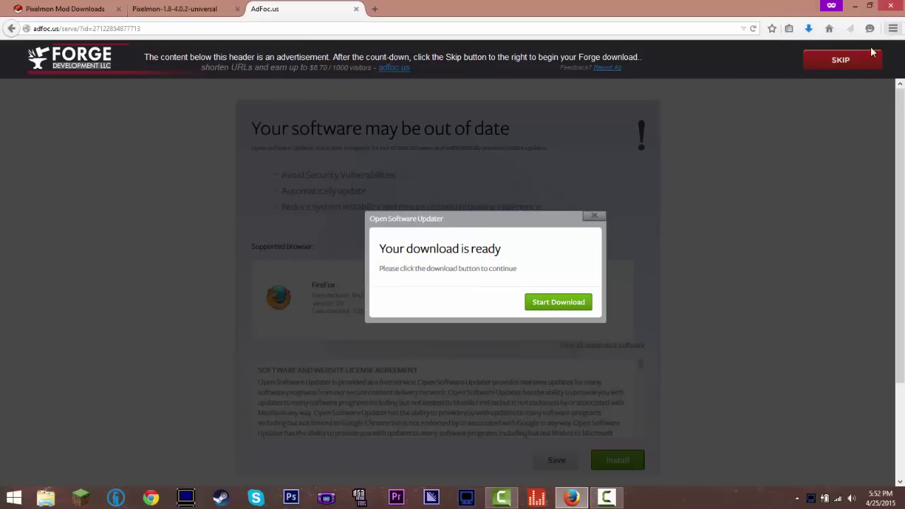
Pass the MediaFire not-a-robot captcha for the Pixelmon download
left_click(146, 13)
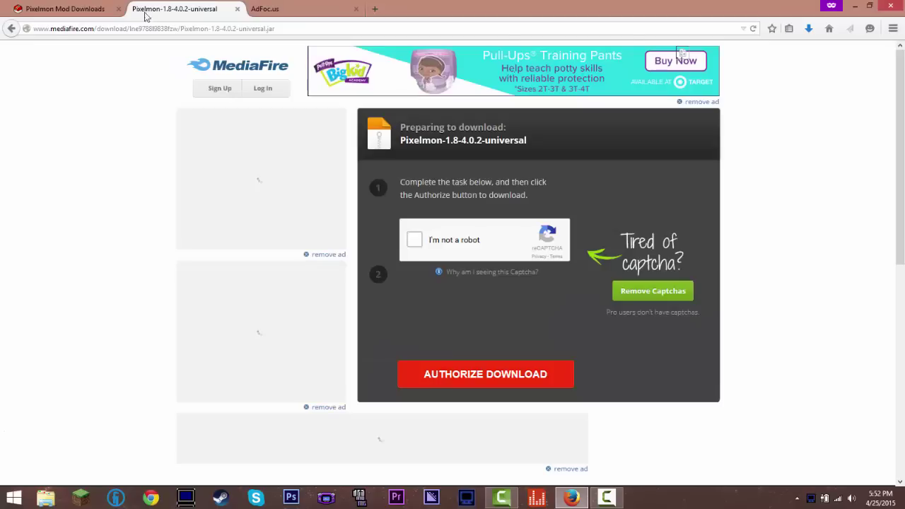
left_click(414, 240)
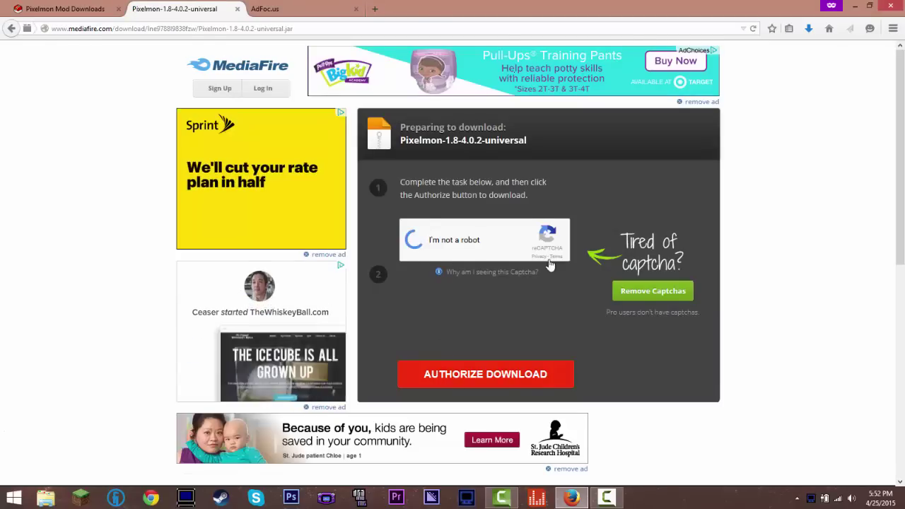
scroll(452, 274, "down", 1)
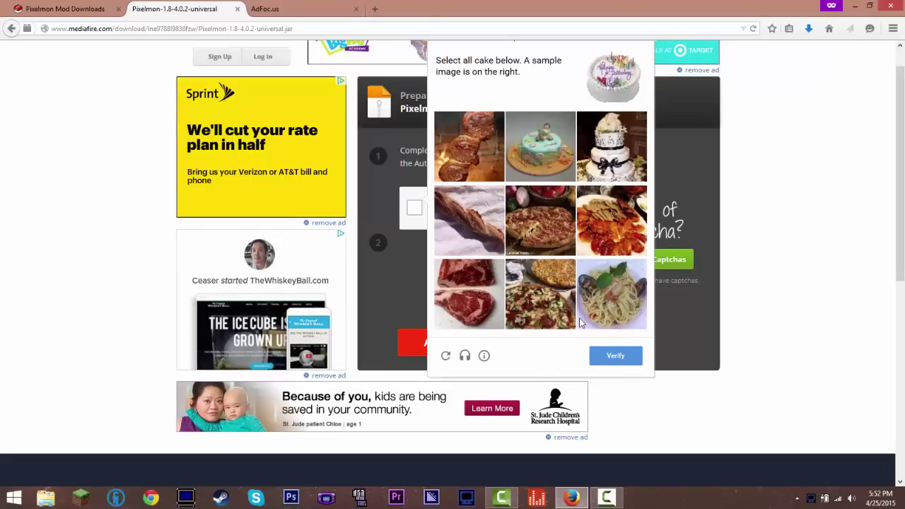
scroll(538, 233, "up", 1)
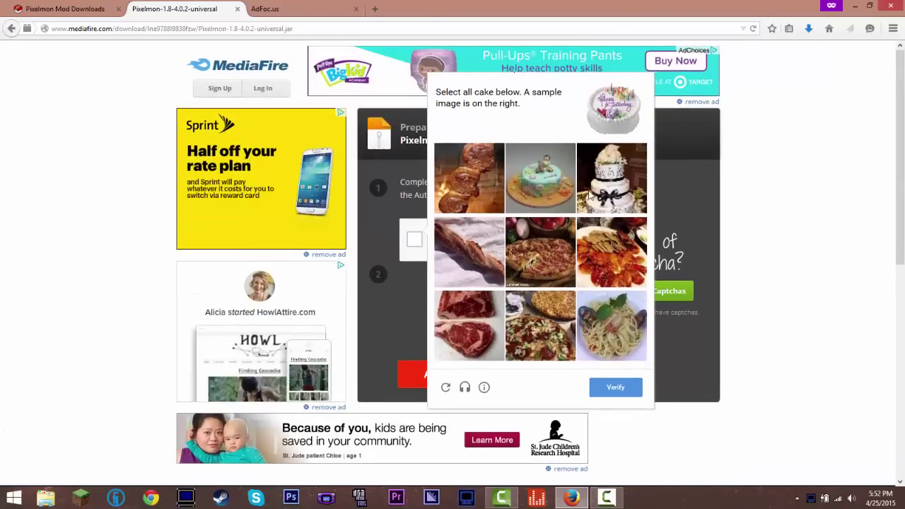
left_click(593, 386)
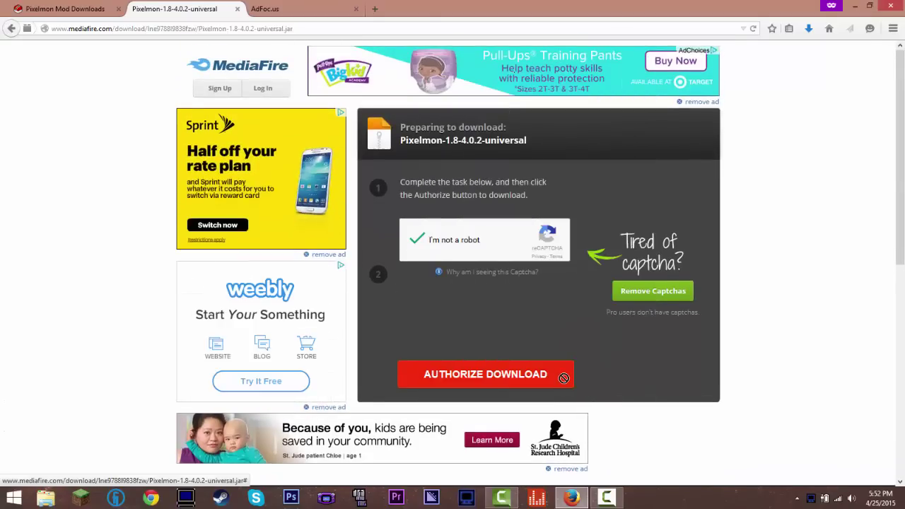
Authorize and save the 213.1 MB Pixelmon-1.8-4.0.2-universal.jar, then show current downloads
left_click(563, 378)
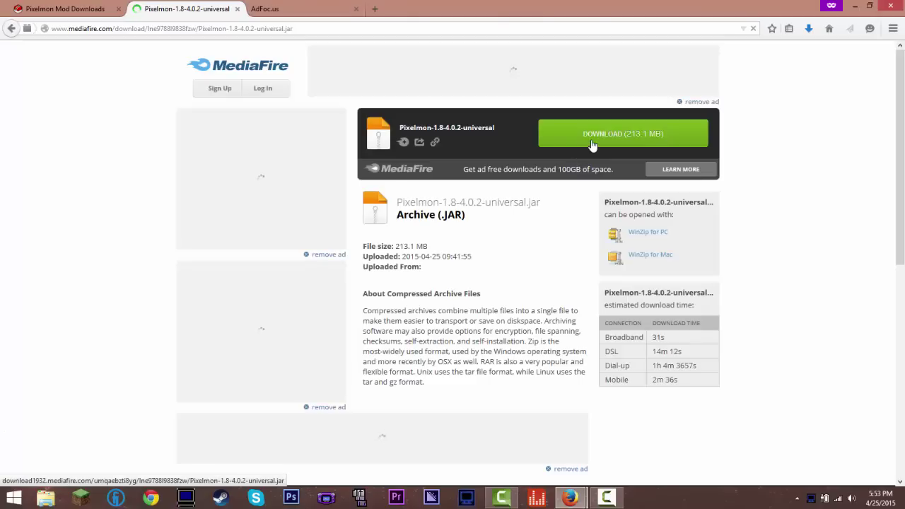
left_click(588, 144)
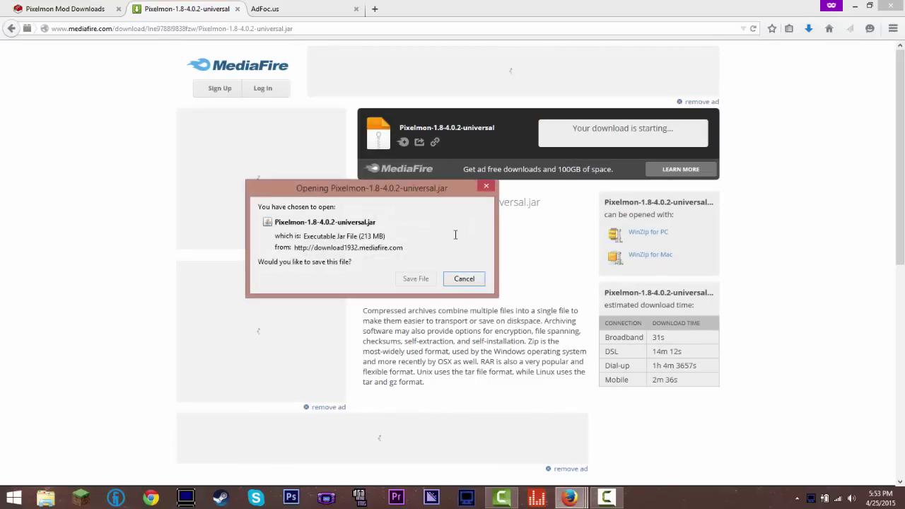
left_click(424, 280)
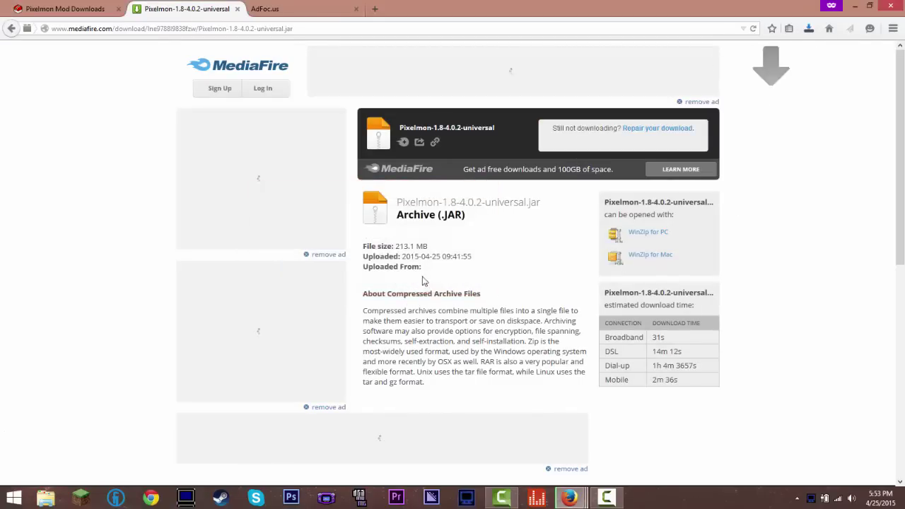
left_click(810, 30)
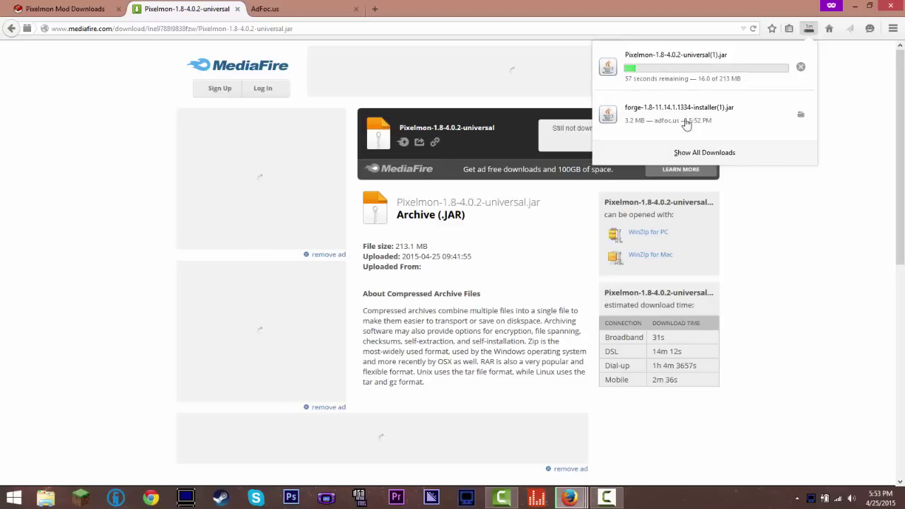
Run the Forge 11.14.1.1334 installer with Install client and confirm the completion notice
left_click(674, 120)
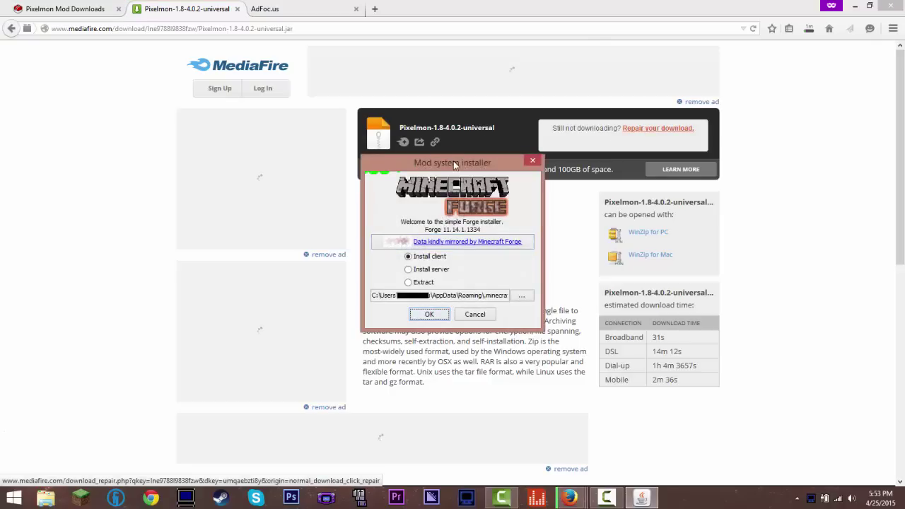
mouse_move(453, 160)
left_mouse_down()
mouse_move(481, 112)
mouse_move(408, 138)
mouse_move(425, 143)
left_mouse_up()
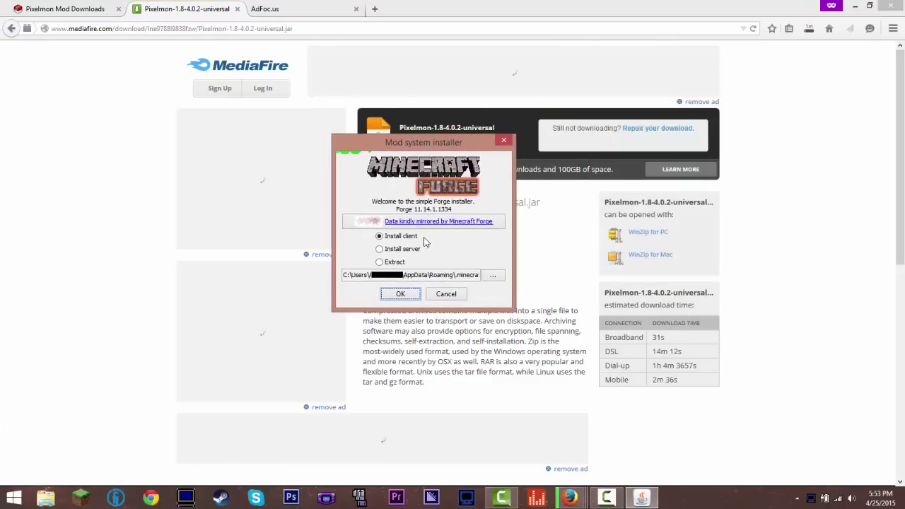
left_click(382, 239)
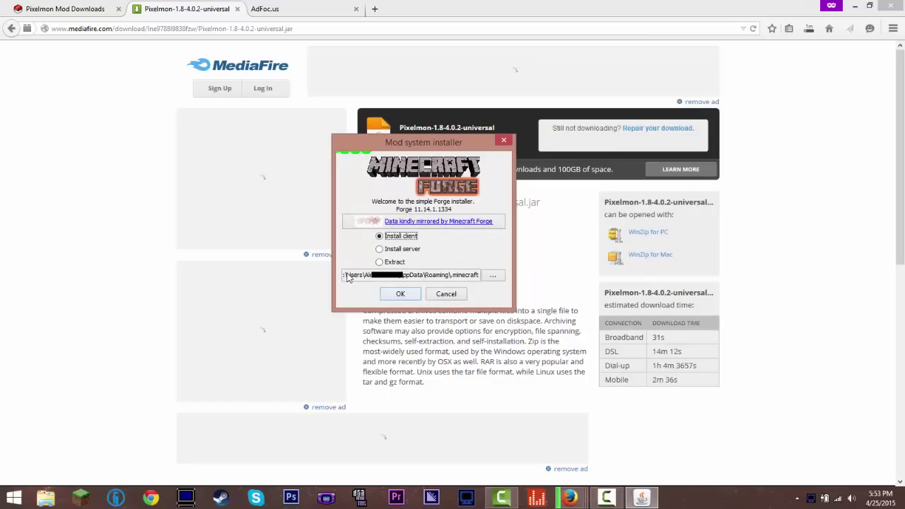
left_click(408, 295)
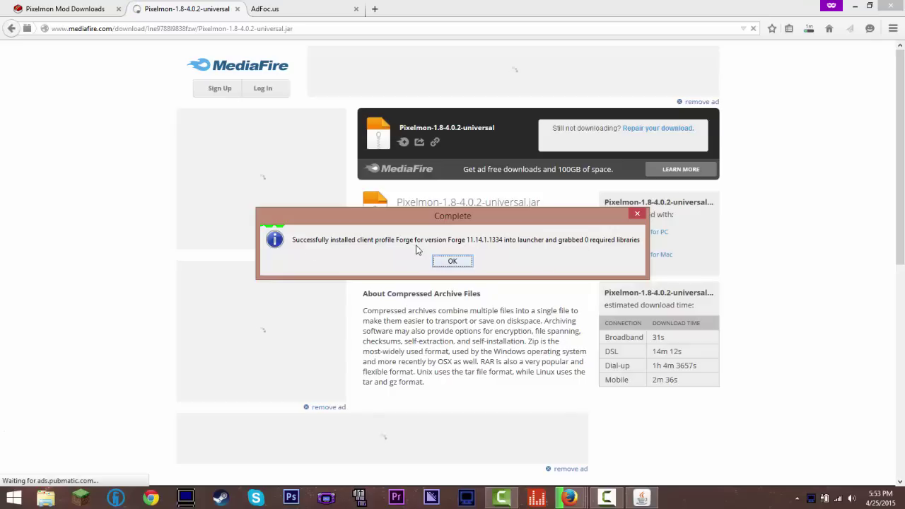
left_click(453, 263)
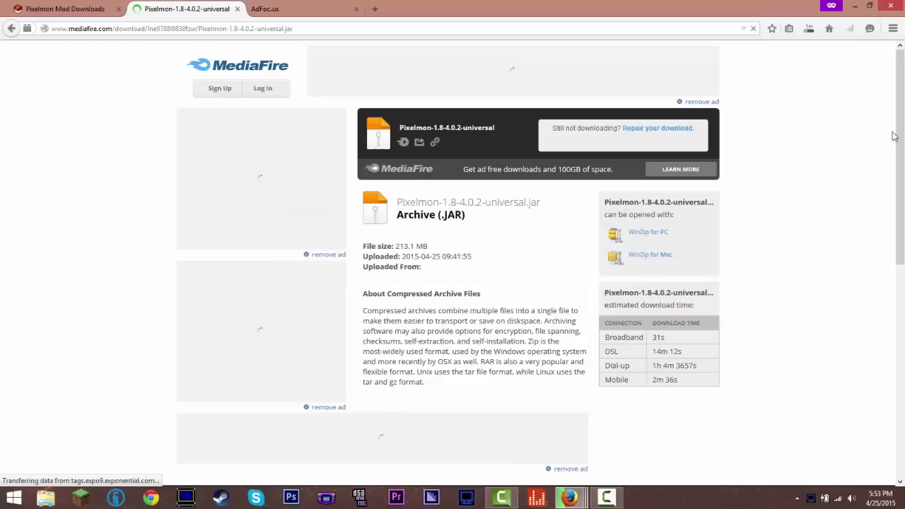
Show Firefox's downloads panel with the Pixelmon jar progress and the Forge installer
left_click(809, 29)
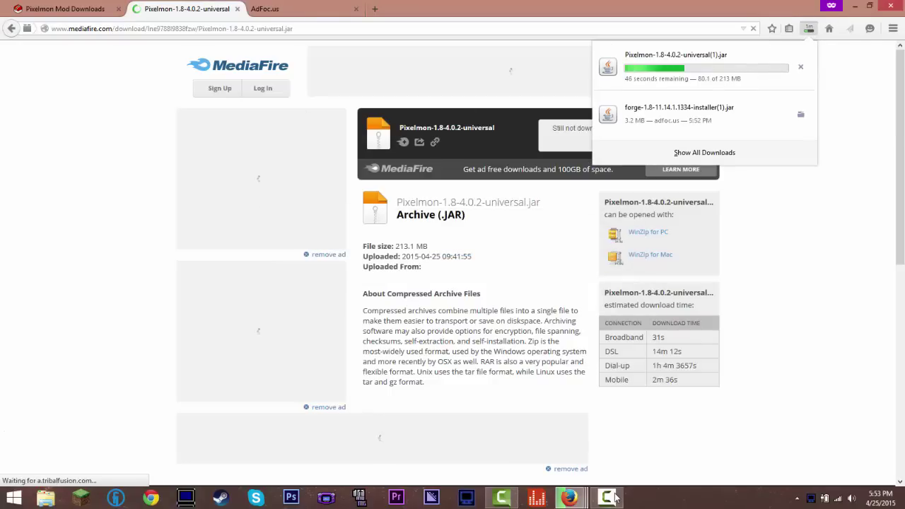
left_click(636, 474)
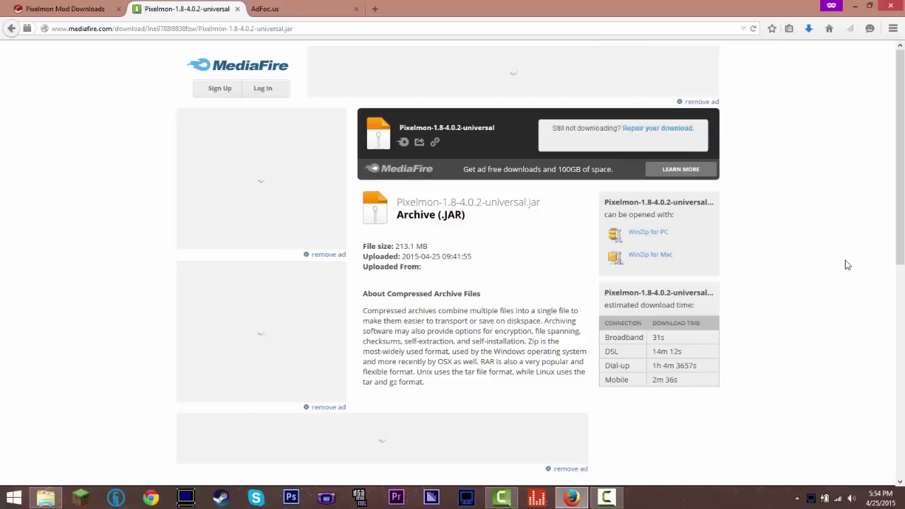
left_click(809, 30)
Snap Firefox left and browse Explorer via %appdata% to .minecraft\mods
key("super+Left")
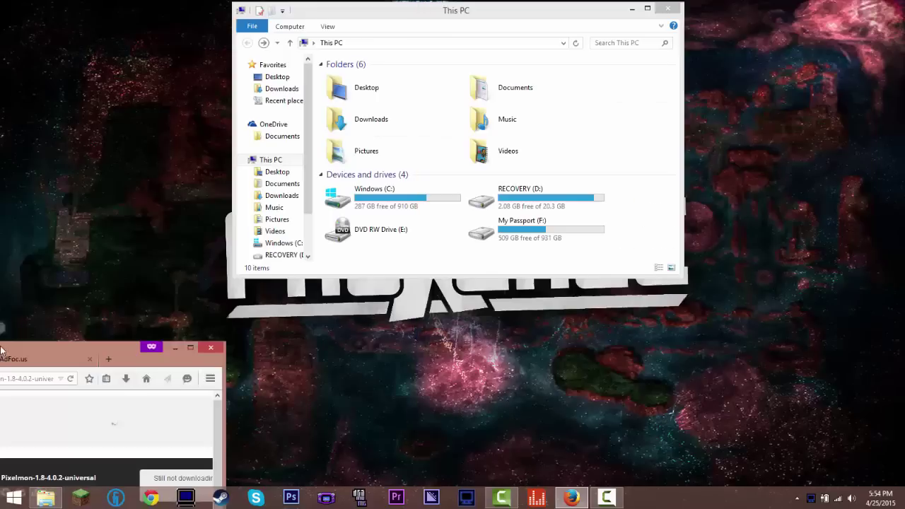
left_click(600, 55)
left_click_drag(600, 55, 605, 60)
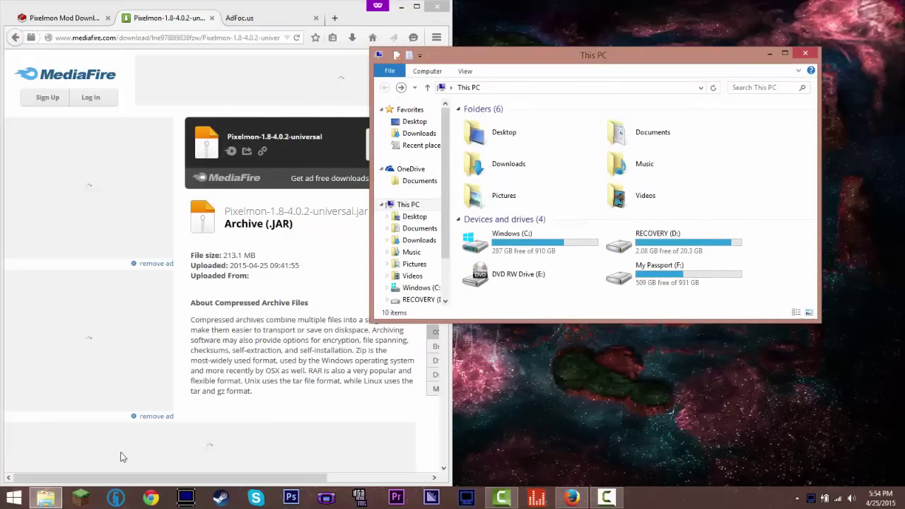
left_click(509, 87)
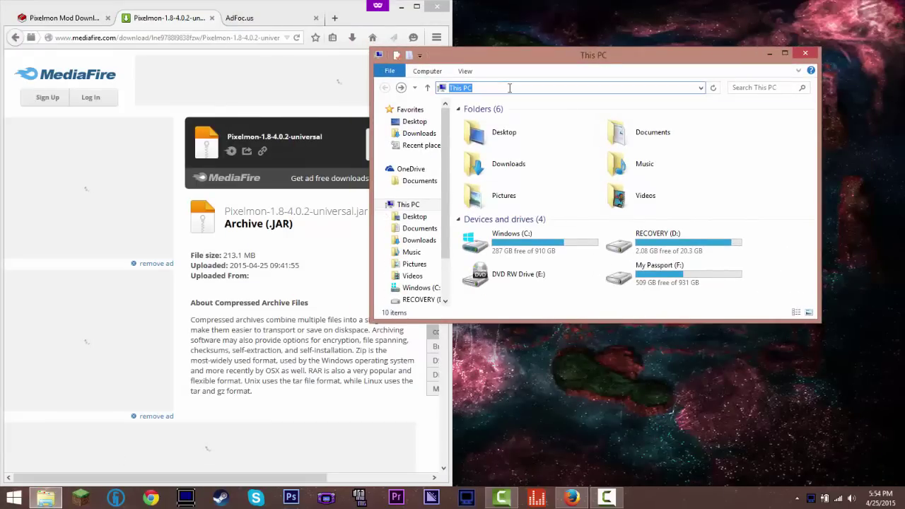
type("%appdata%")
key("Return")
double_click(511, 126)
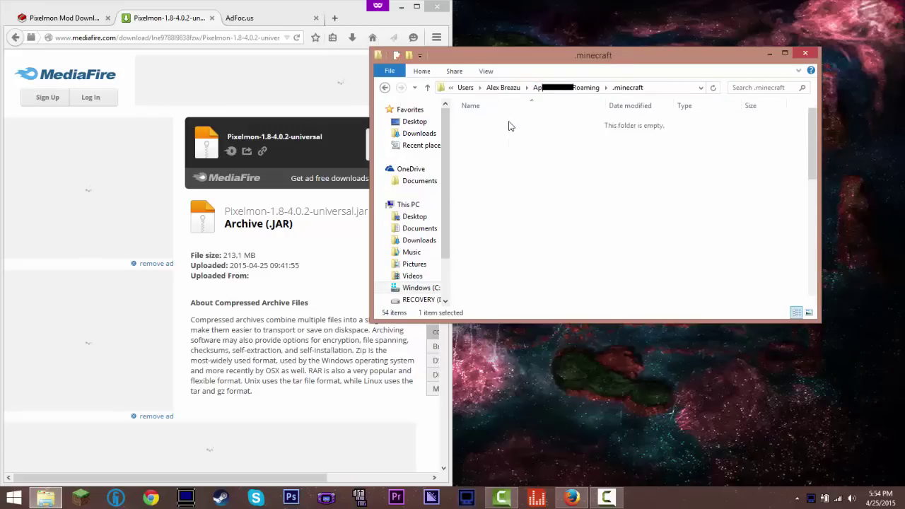
scroll(502, 184, "down", 2)
scroll(499, 172, "up", 1)
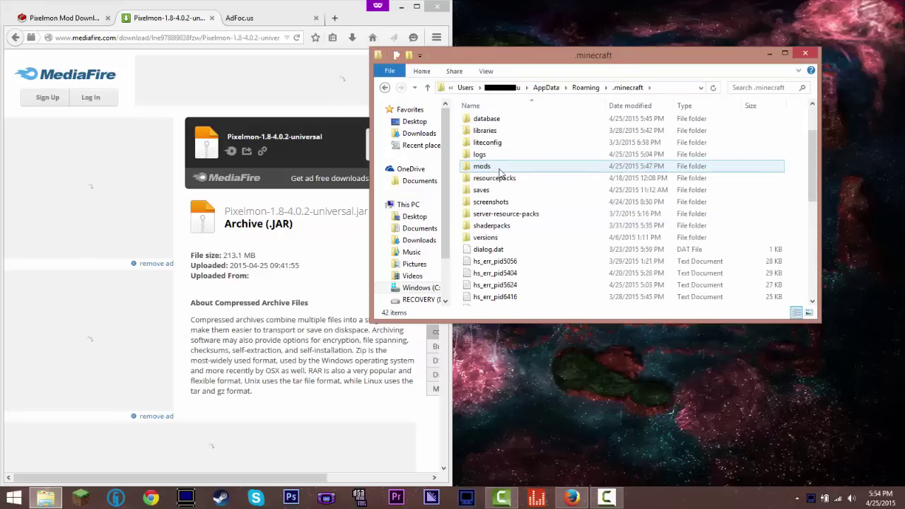
double_click(492, 167)
mouse_move(542, 227)
left_mouse_down()
mouse_move(531, 133)
mouse_move(531, 233)
left_mouse_up()
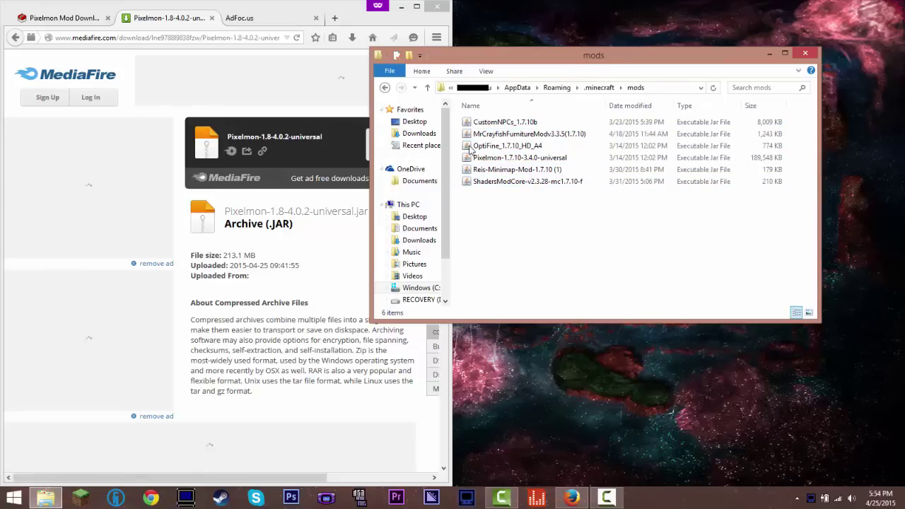
Select and delete all six old mod jars in the mods folder
mouse_move(556, 234)
left_mouse_down()
mouse_move(523, 119)
mouse_move(533, 238)
left_mouse_up()
mouse_move(521, 165)
left_mouse_down()
mouse_move(527, 130)
mouse_move(530, 220)
left_mouse_up()
mouse_move(556, 250)
left_mouse_down()
mouse_move(530, 182)
mouse_move(475, 104)
mouse_move(482, 126)
left_mouse_up()
left_click_drag(528, 224, 524, 115)
left_click_drag(612, 103, 613, 104)
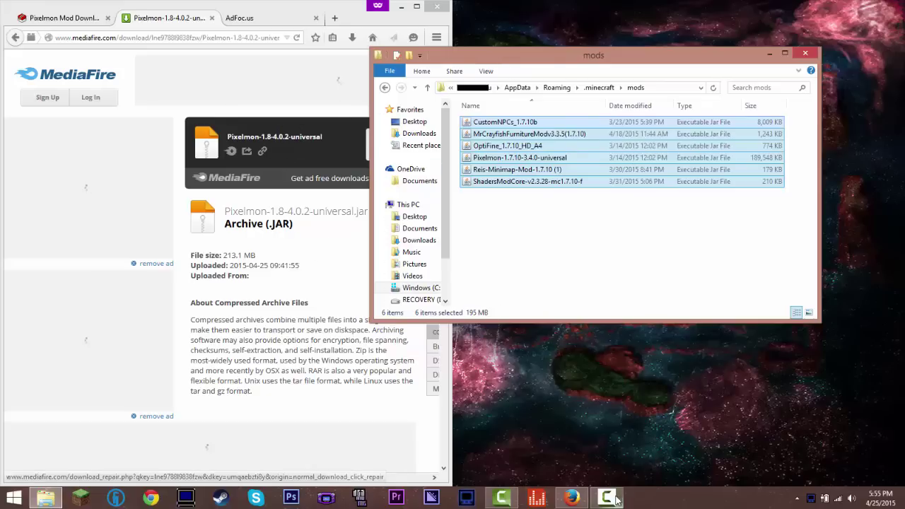
key("Delete")
left_click(316, 18)
Drag the downloaded Pixelmon-1.8-4.0.2-universal jar into mods, then close the folder
left_click(352, 37)
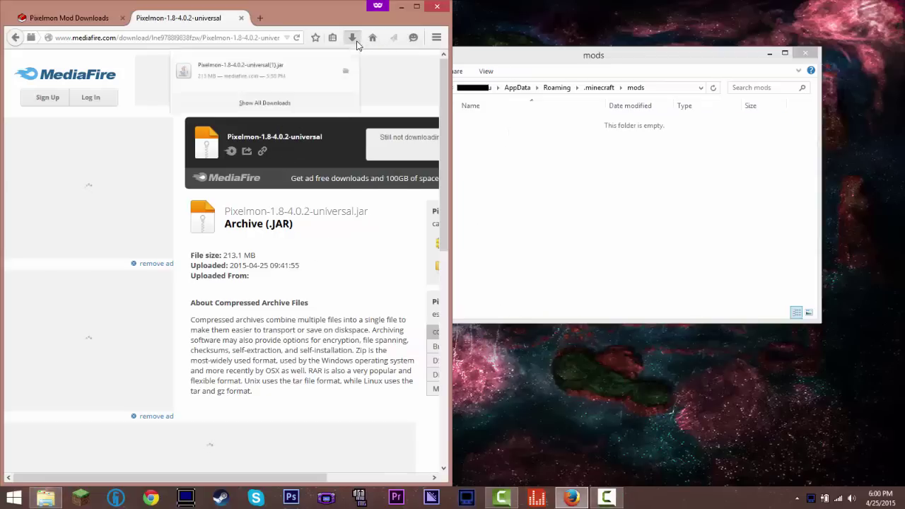
left_click_drag(257, 74, 600, 196)
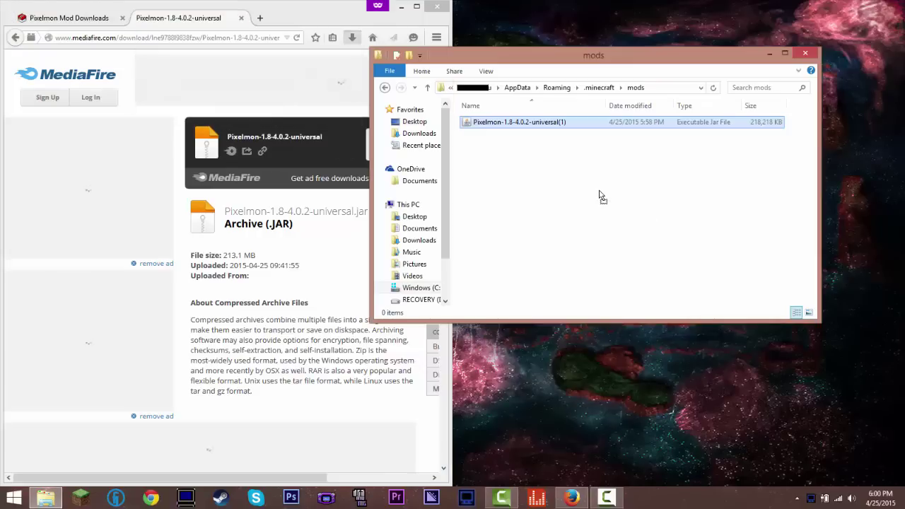
mouse_move(514, 208)
left_mouse_down()
mouse_move(530, 140)
mouse_move(571, 121)
mouse_move(488, 150)
mouse_move(590, 116)
mouse_move(595, 175)
left_mouse_up()
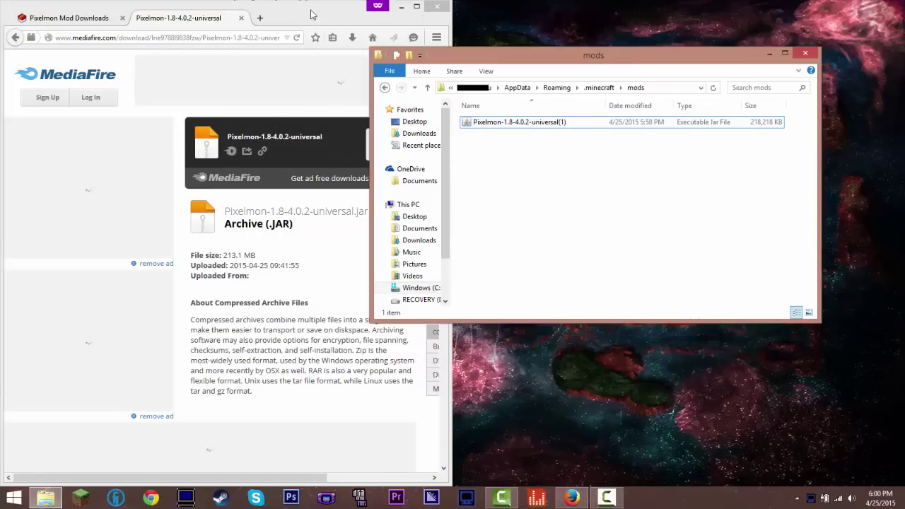
left_click(322, 14)
left_click(767, 216)
left_click(804, 53)
In the Minecraft Launcher, set the OptiFine profile's version to release 1.8-Forge11.14.1.1334 and save
left_click(397, 6)
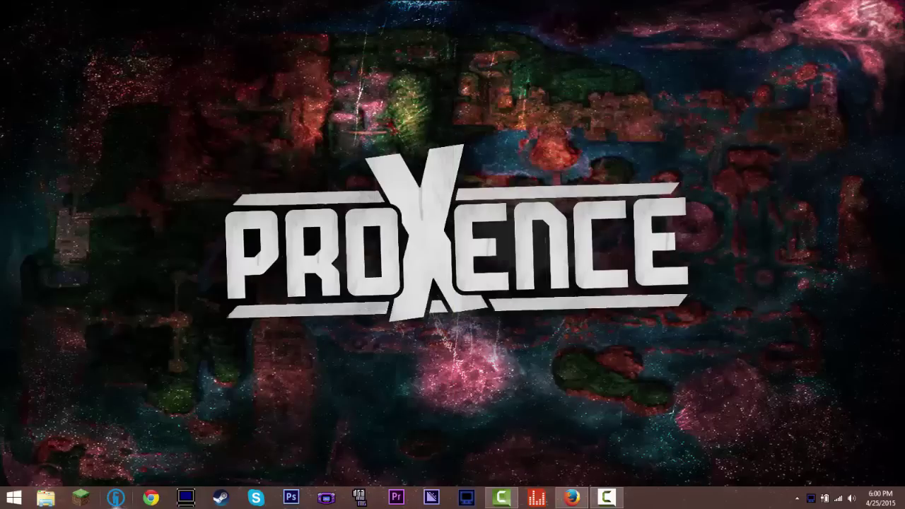
left_click(81, 498)
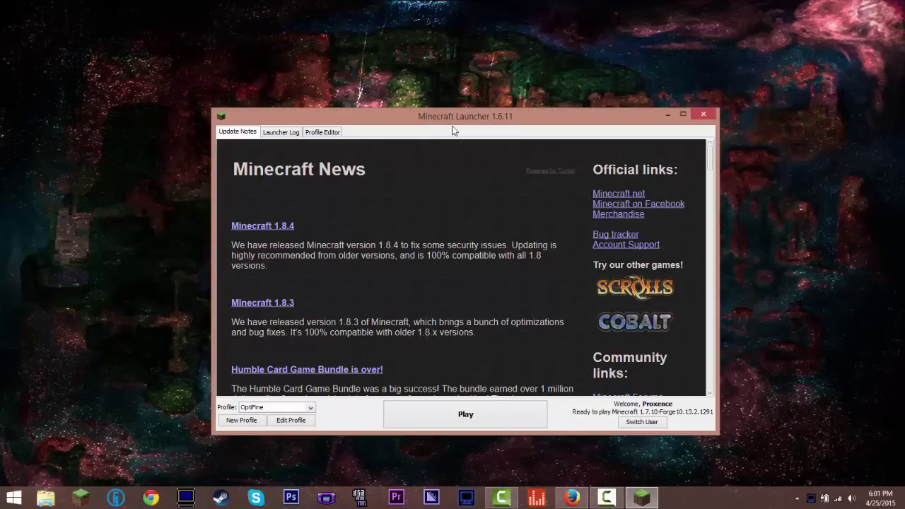
left_click_drag(447, 118, 426, 69)
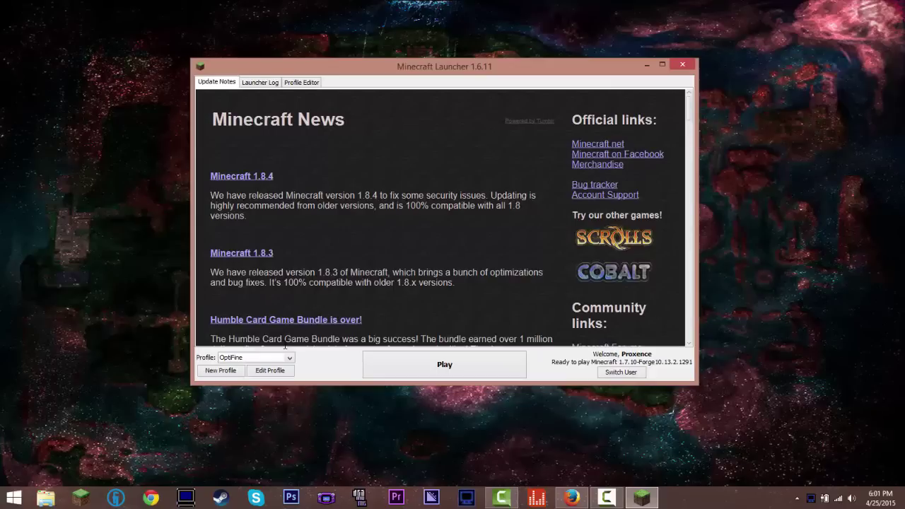
left_click(265, 375)
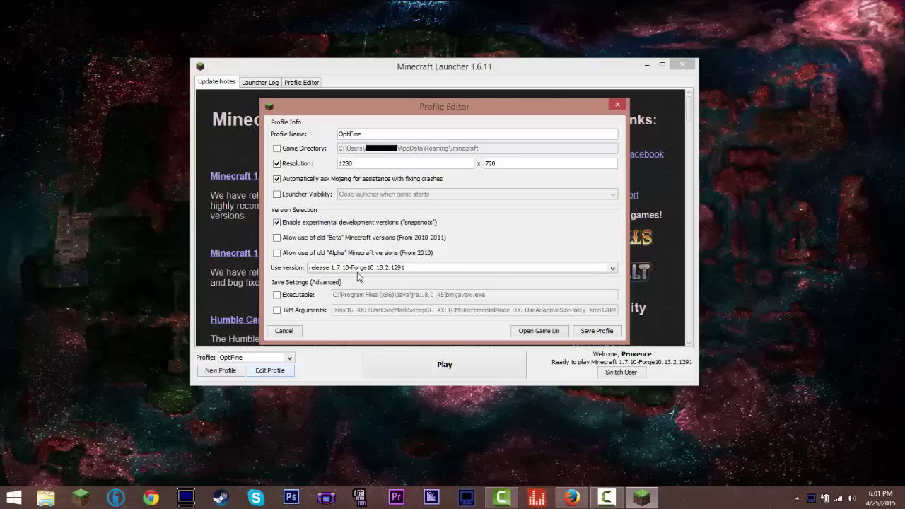
left_click(397, 270)
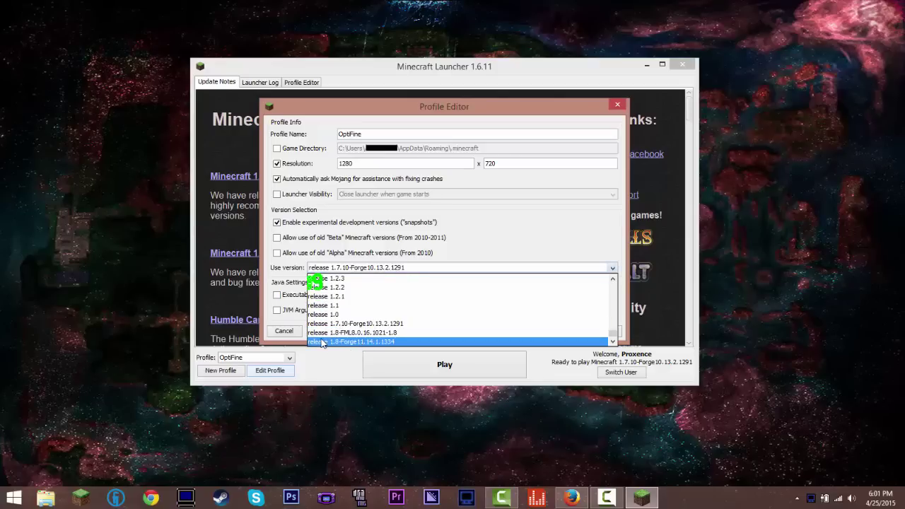
scroll(397, 293, "up", 15)
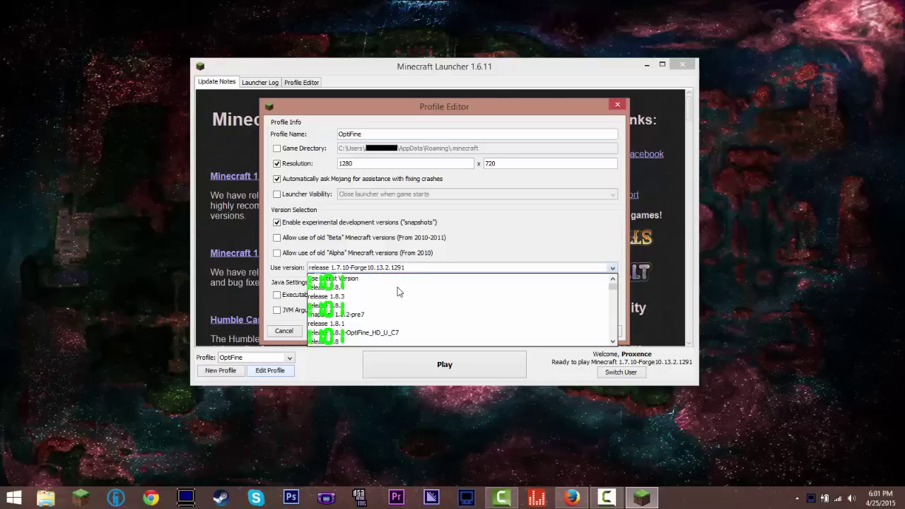
scroll(398, 292, "down", 5)
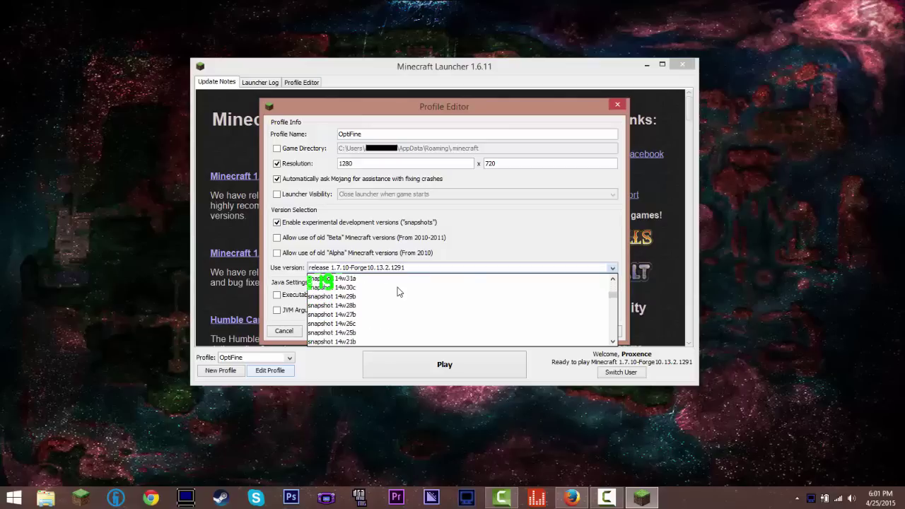
scroll(398, 292, "down", 10)
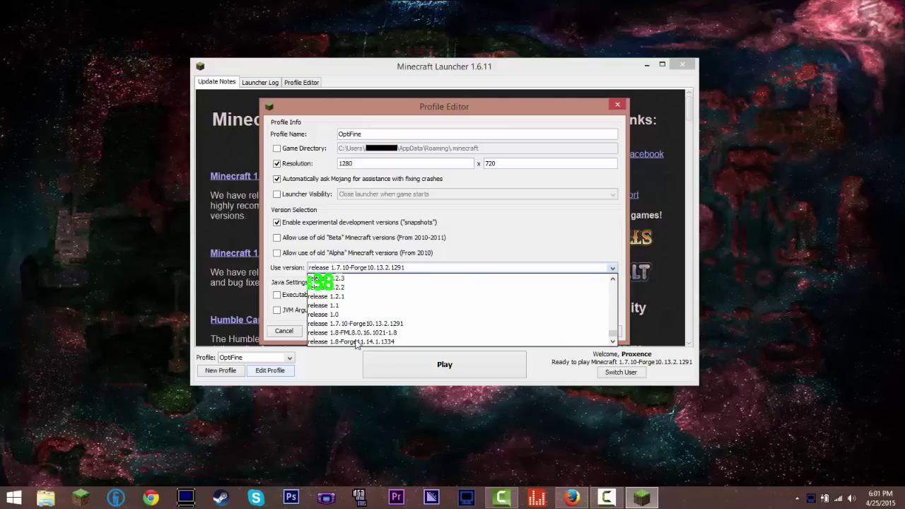
left_click(326, 343)
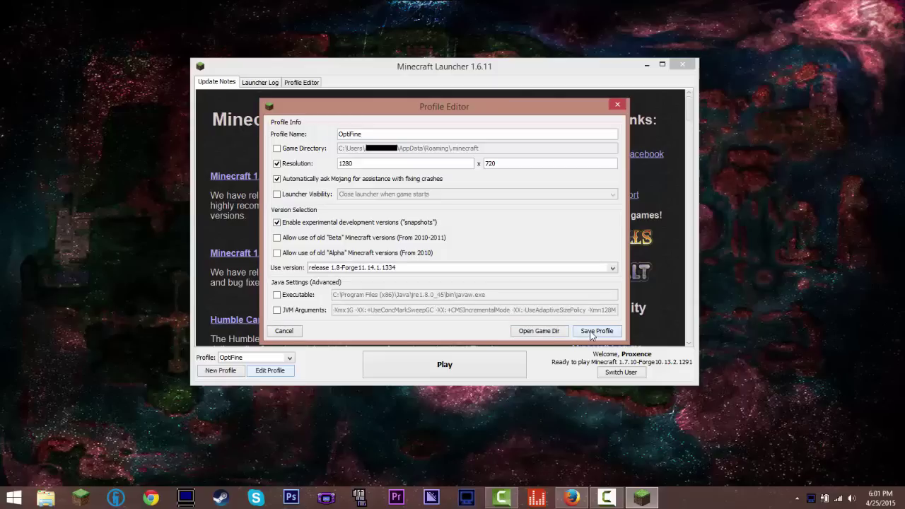
left_click(591, 332)
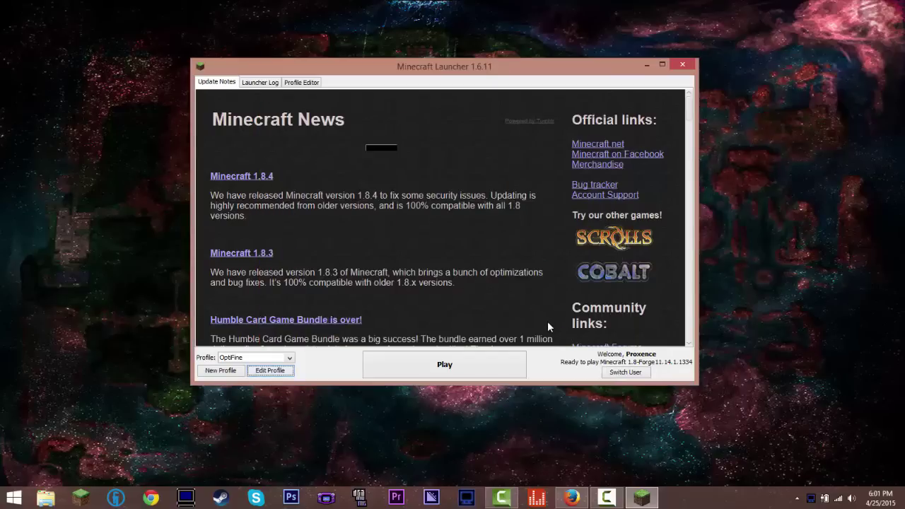
Play the OptiFine profile so the launcher downloads the game libraries
left_click(497, 360)
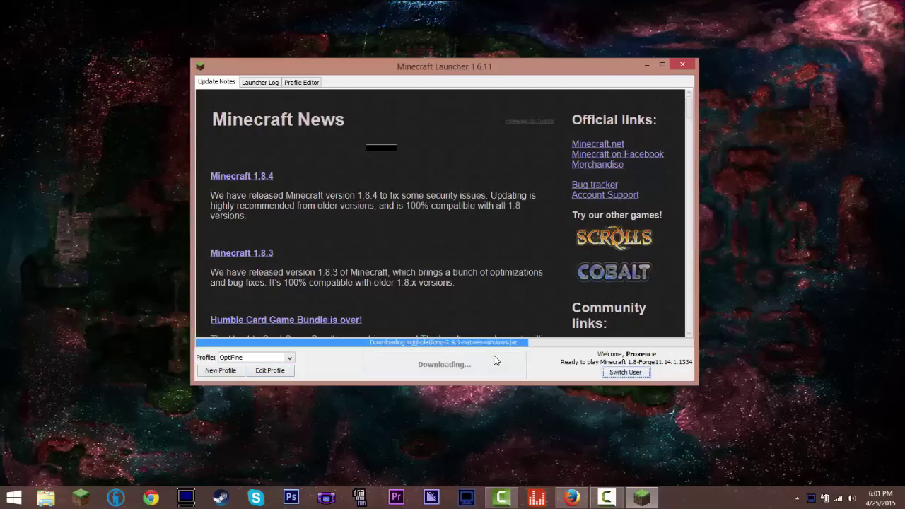